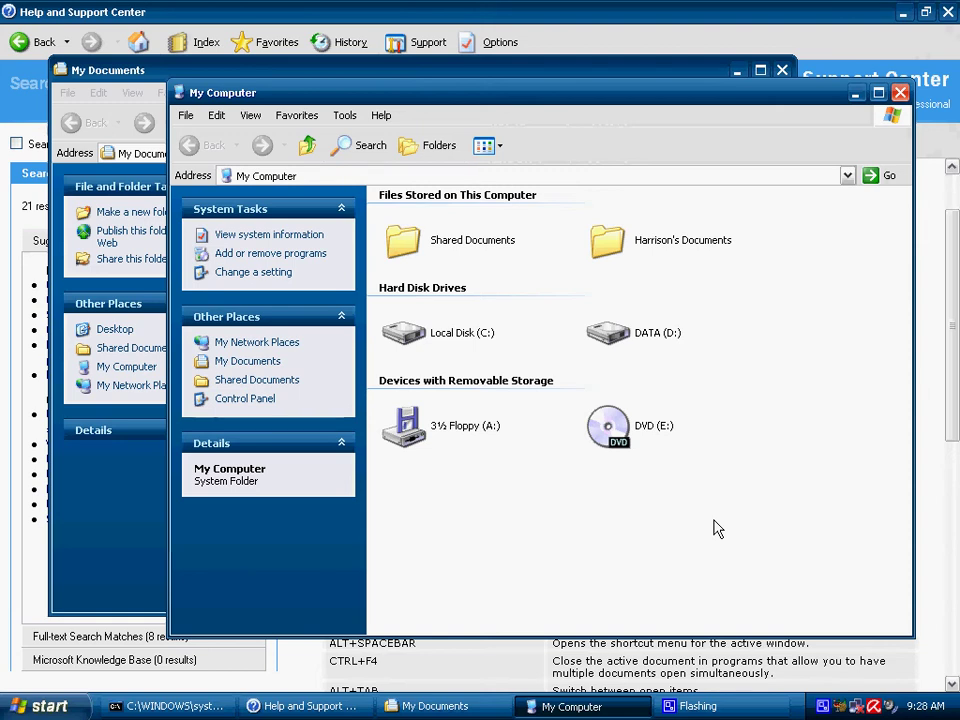
Move focus to the DVD (E:) drive in My Computer, then minimize every window with Windows+D.
key(Tab)
key(super+d)
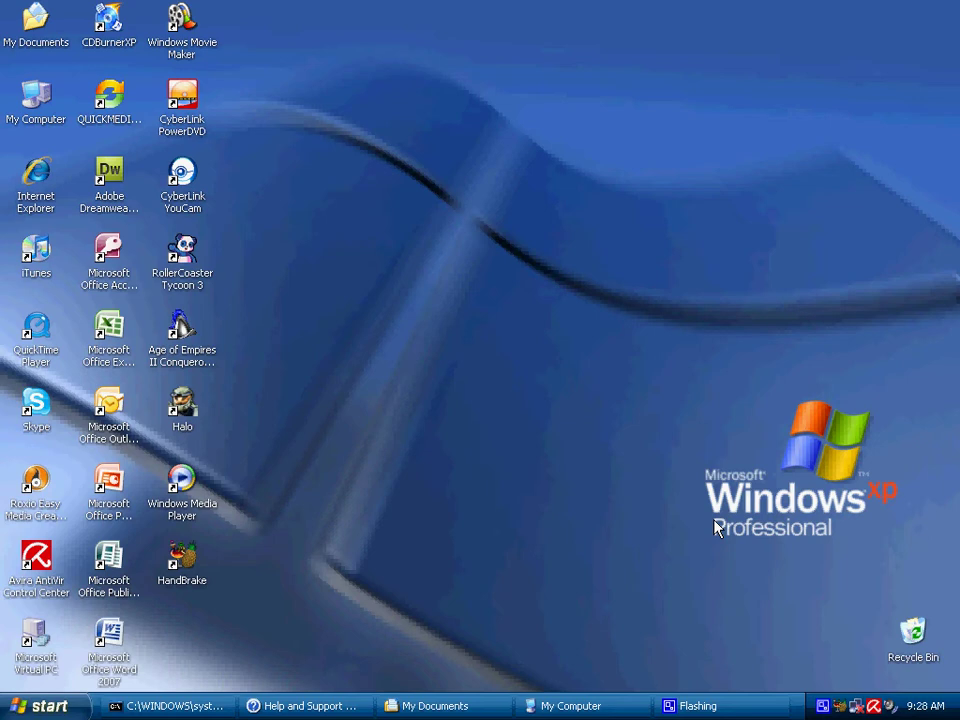
key(Tab)
key(alt+Tab)
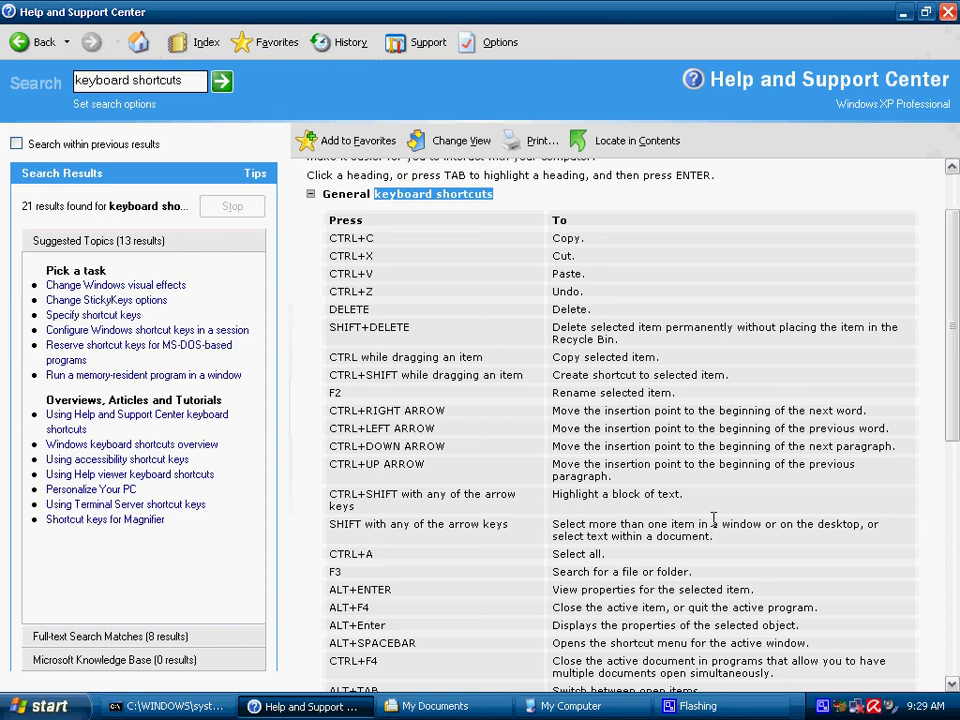
key(super+d)
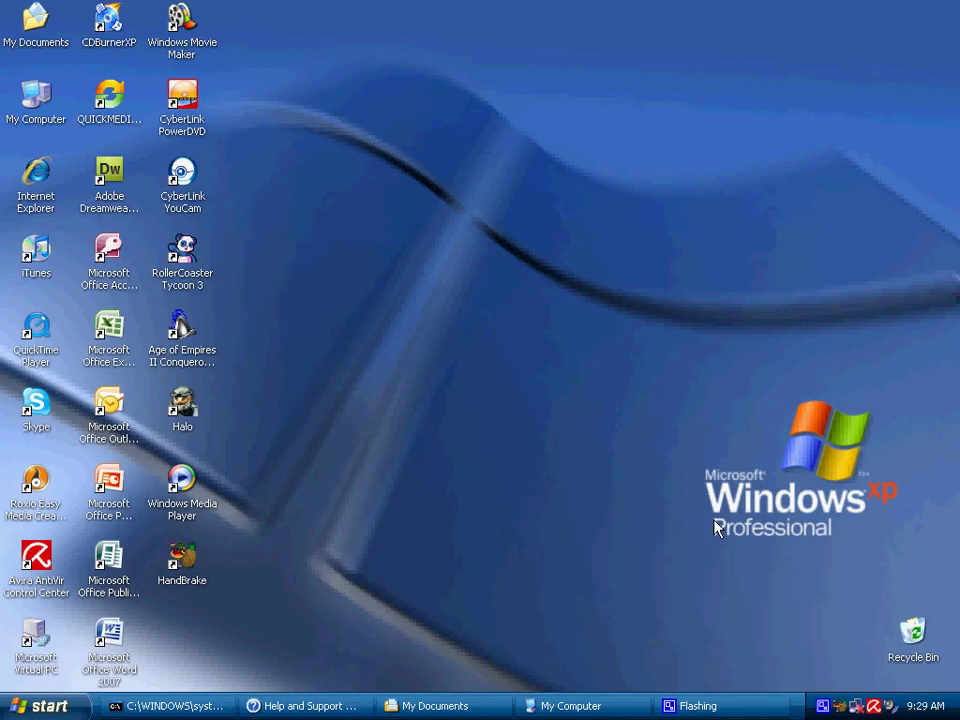
Switch to and close My Documents, then My Computer, using Alt+Tab and Alt+F4.
key(alt+Tab)
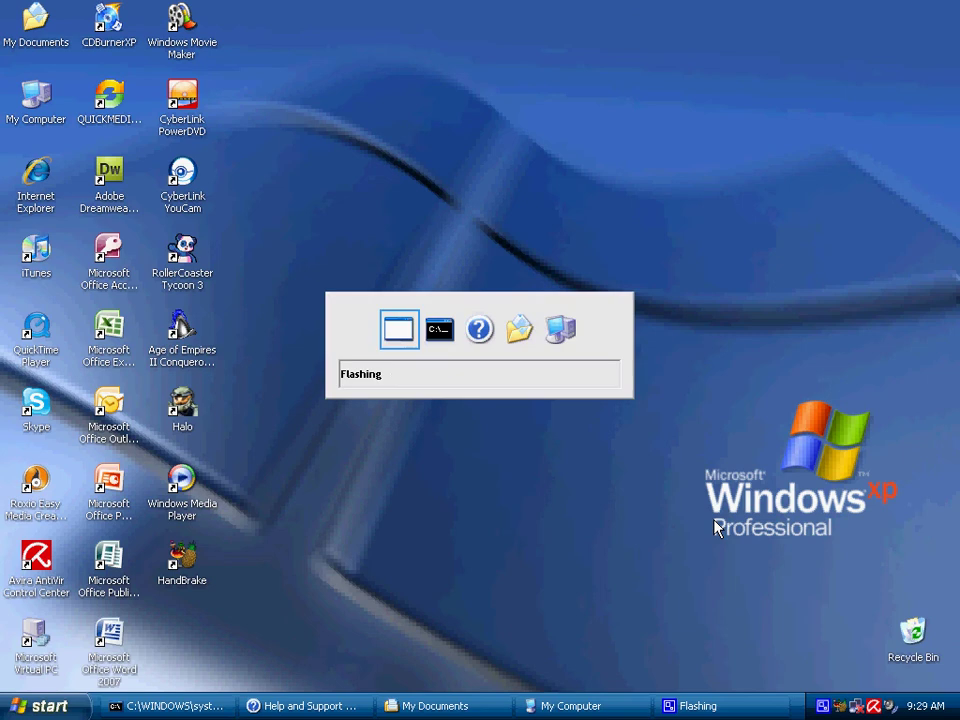
key(alt+Tab)
key(alt+Tab)
key(alt+Tab)
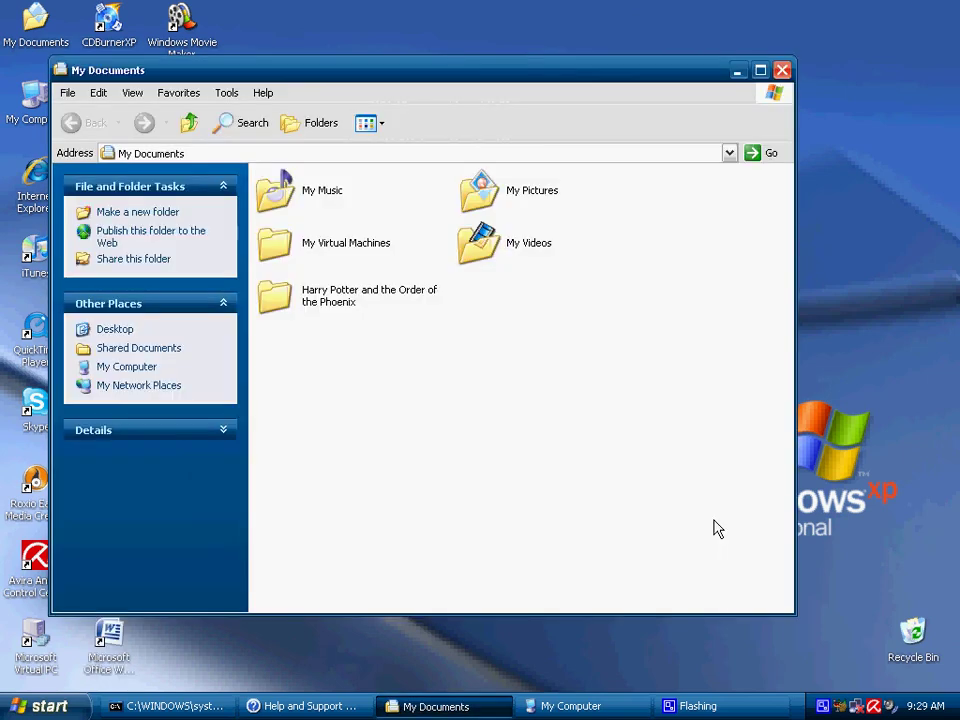
key(alt+F4)
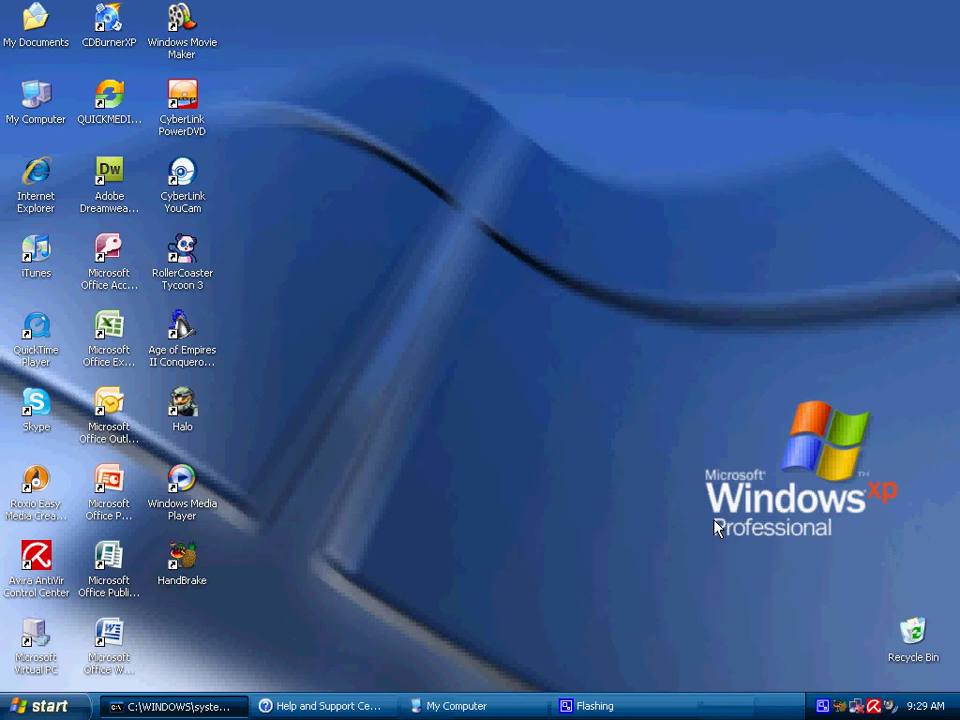
key(alt+Tab)
key(alt+Tab)
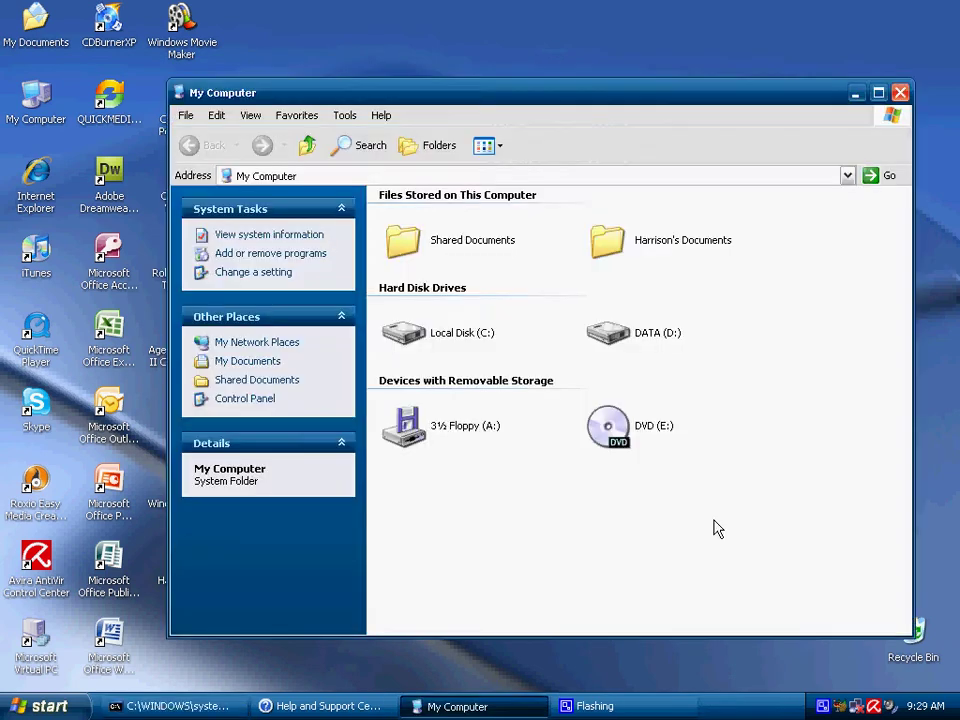
key(alt+F4)
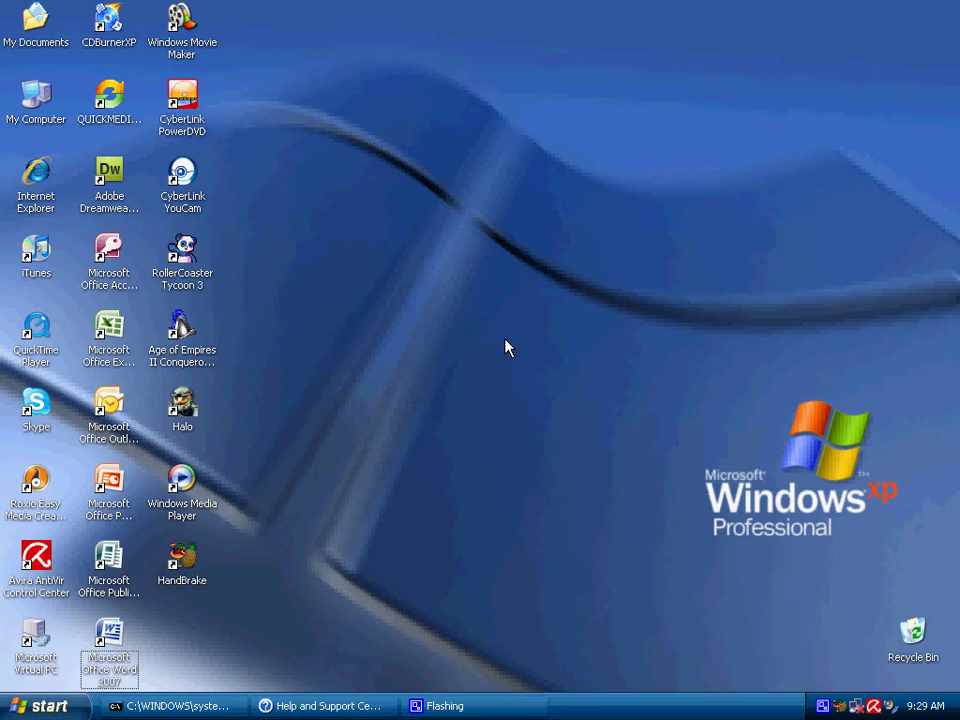
key(super+e)
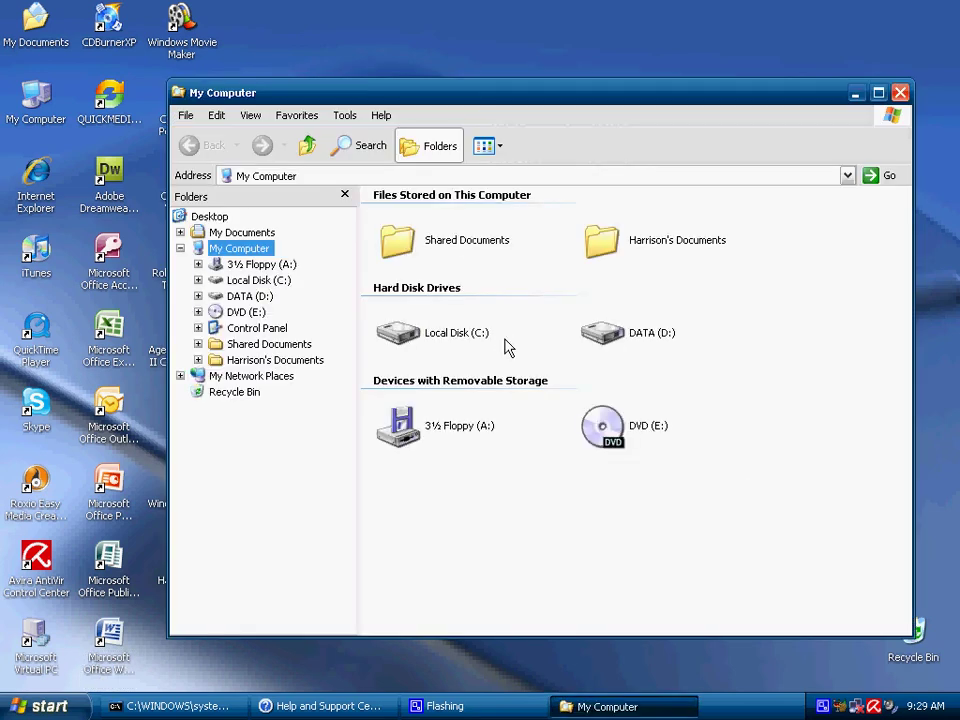
click(250, 281)
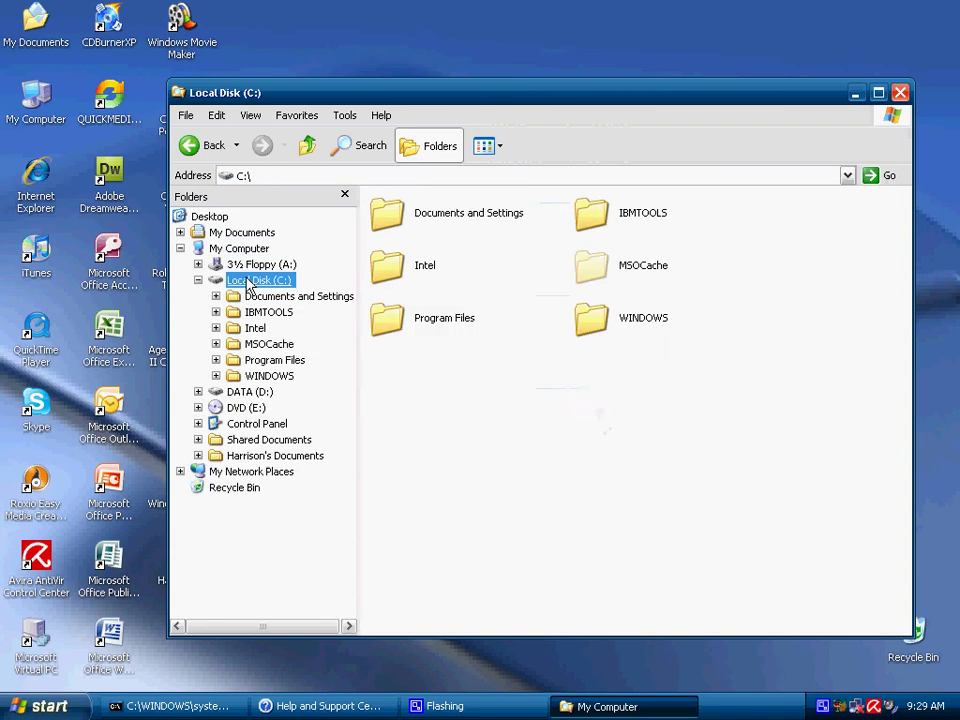
click(198, 280)
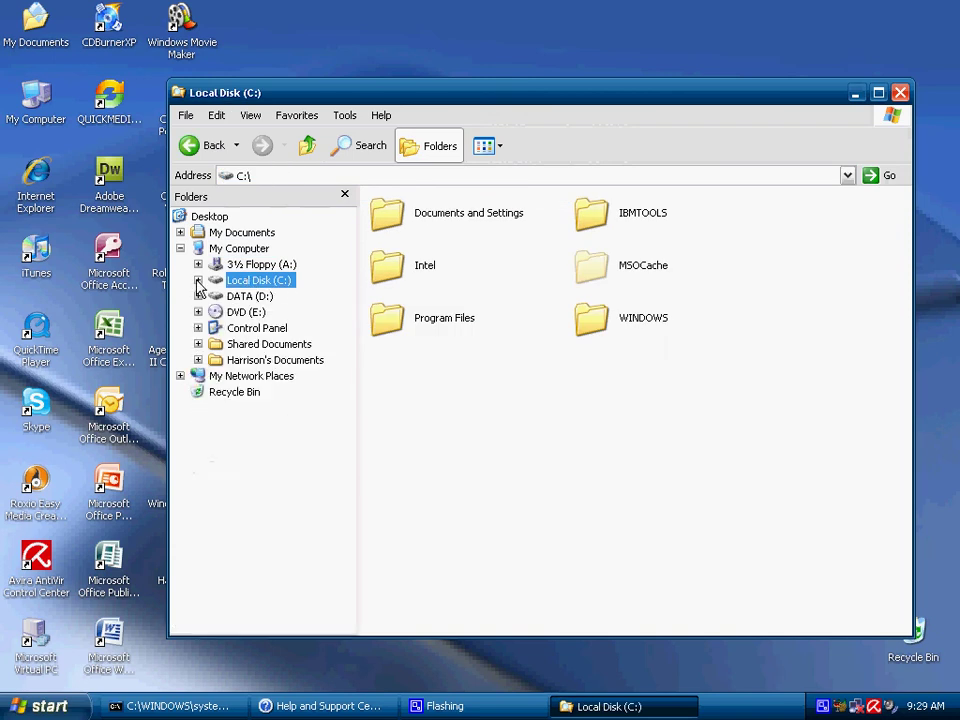
click(255, 330)
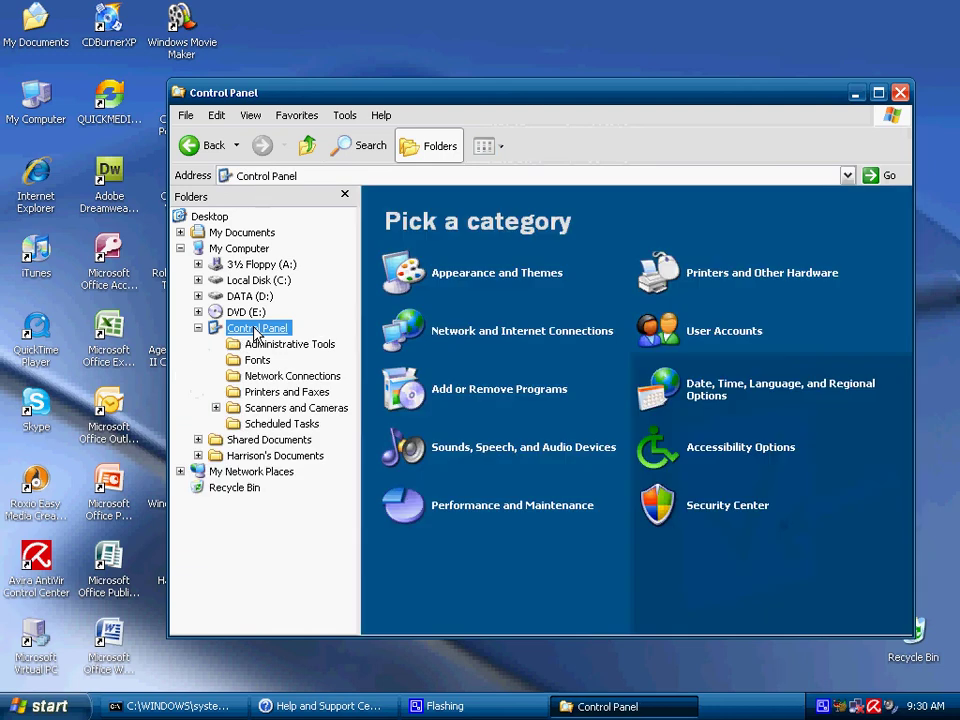
click(198, 328)
click(222, 377)
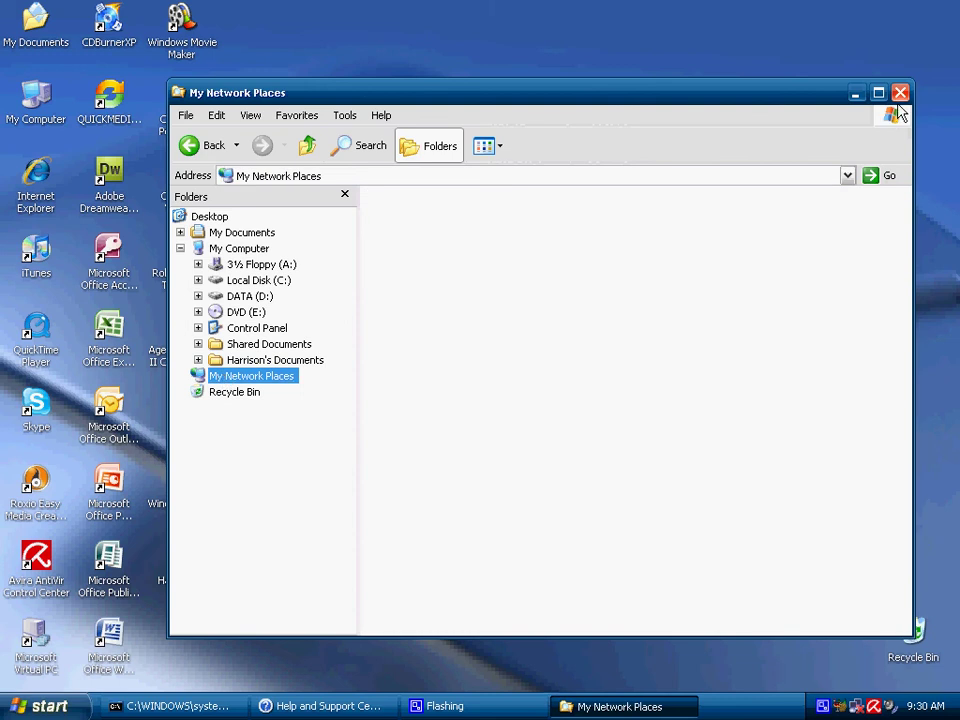
click(900, 93)
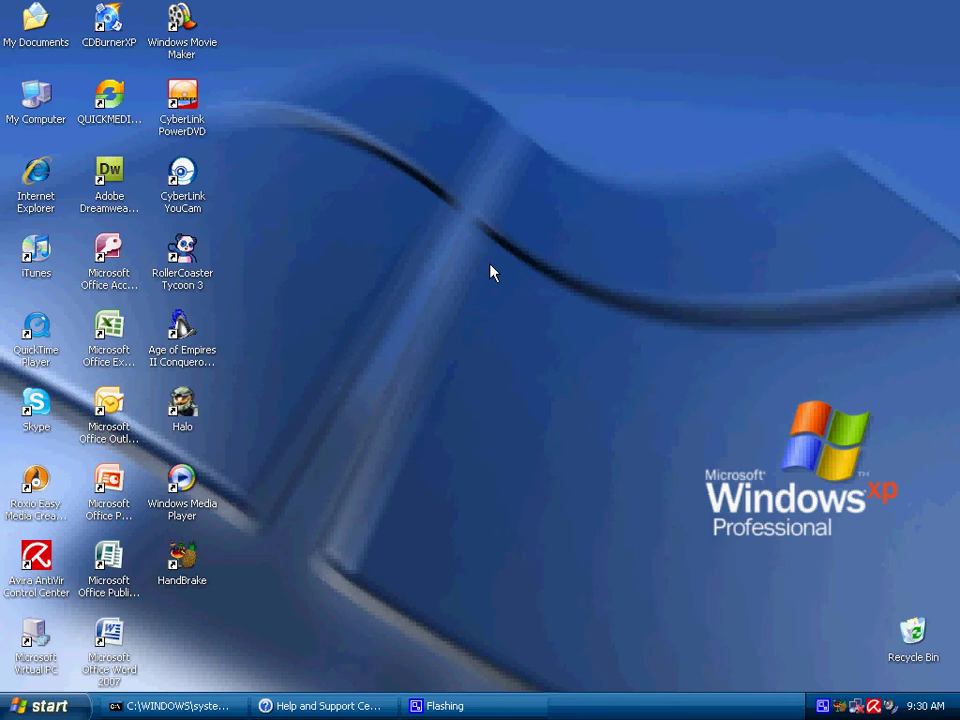
click(28, 120)
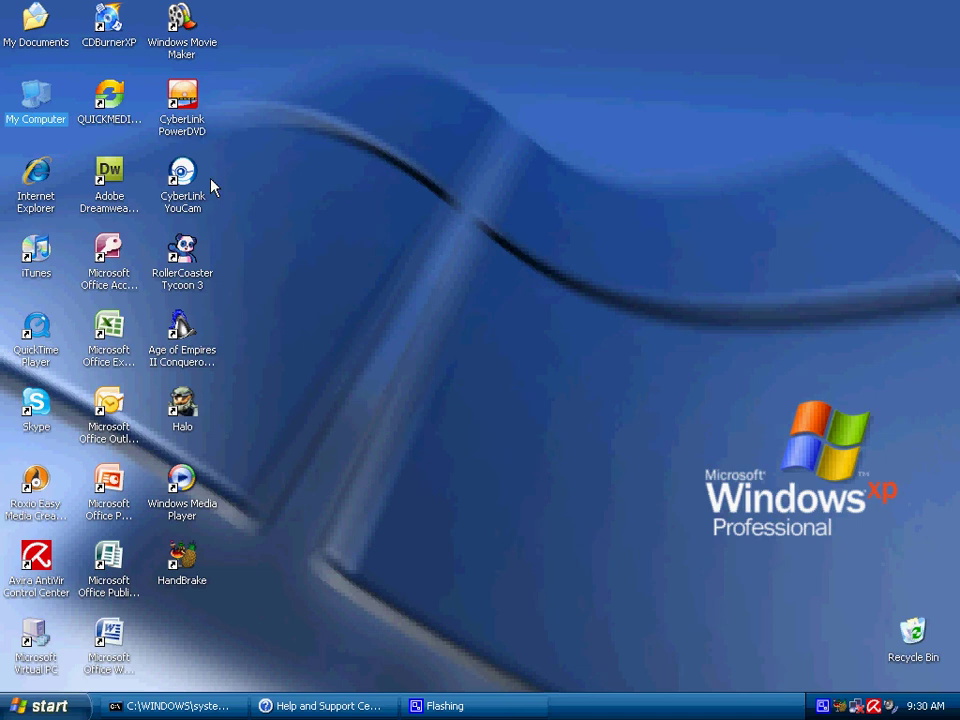
click(186, 202)
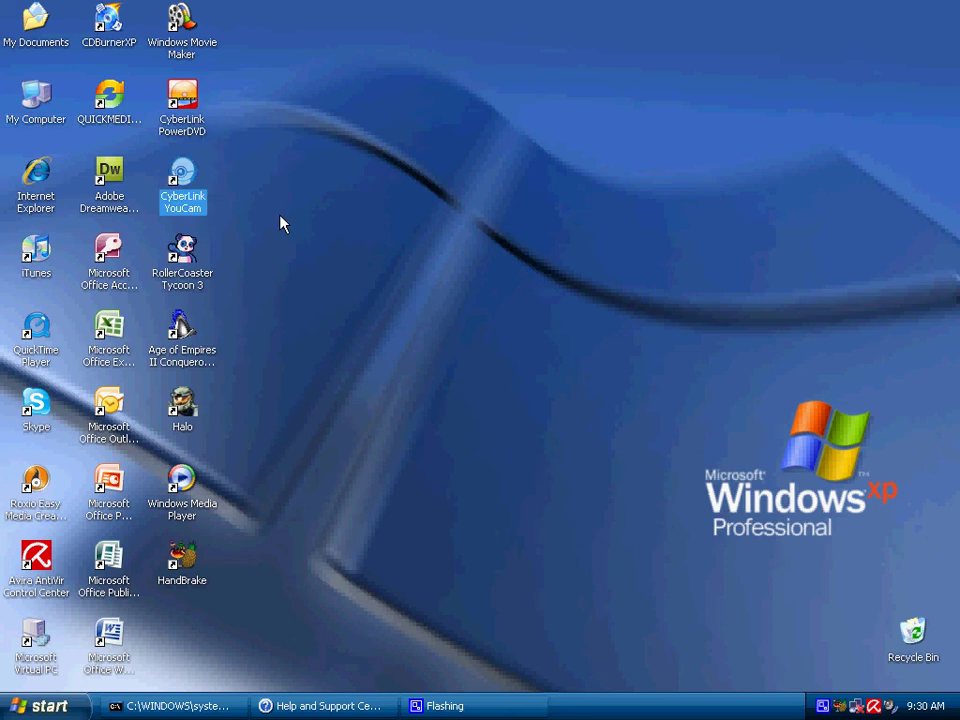
key(alt+Return)
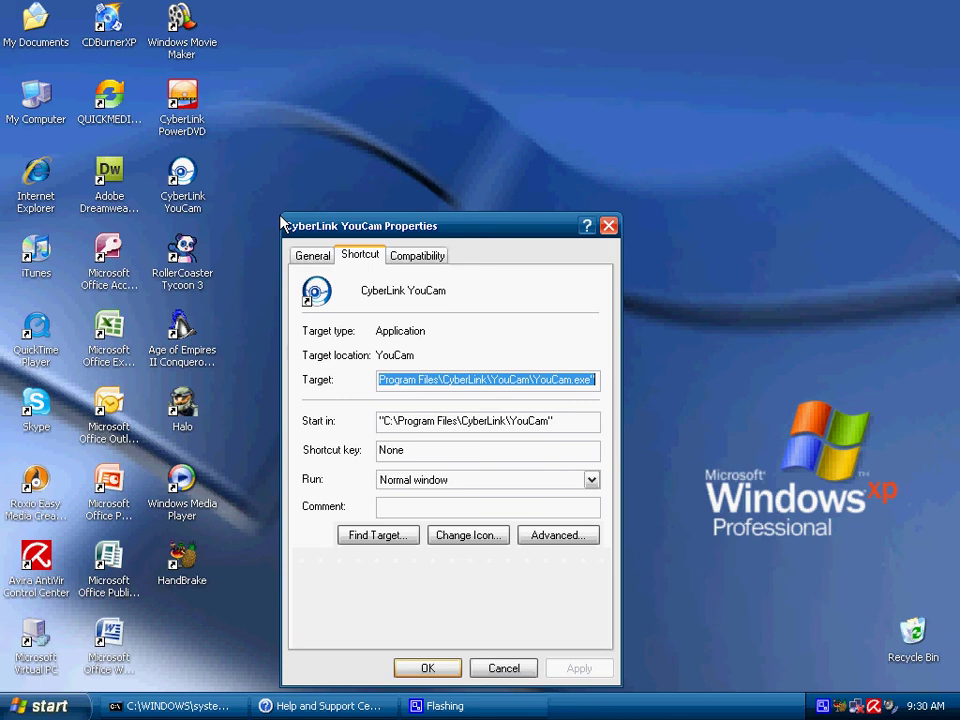
click(406, 668)
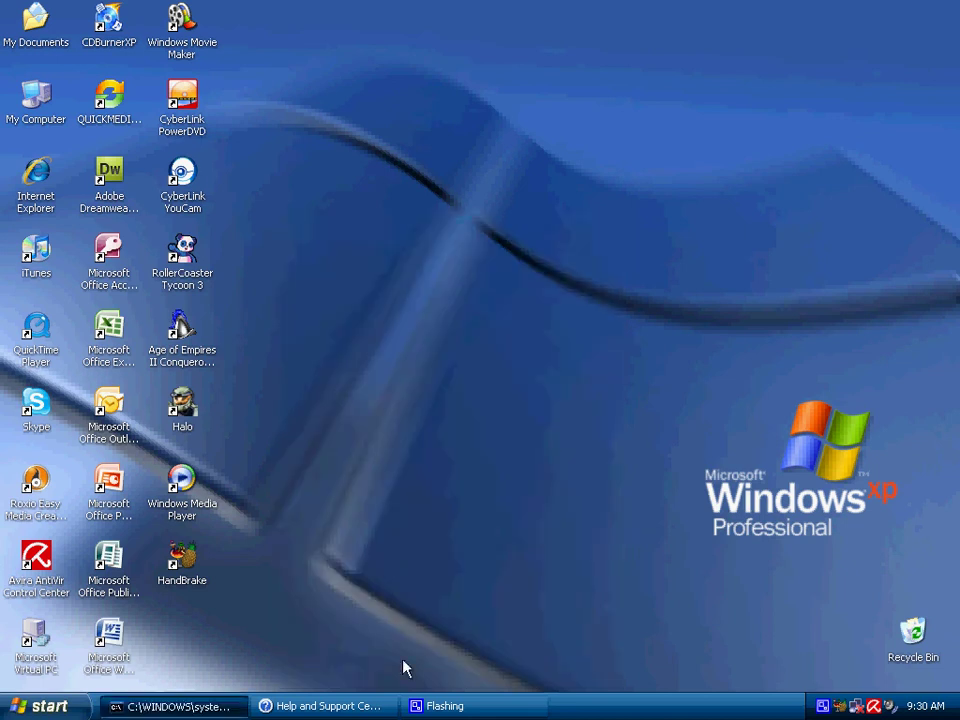
click(398, 432)
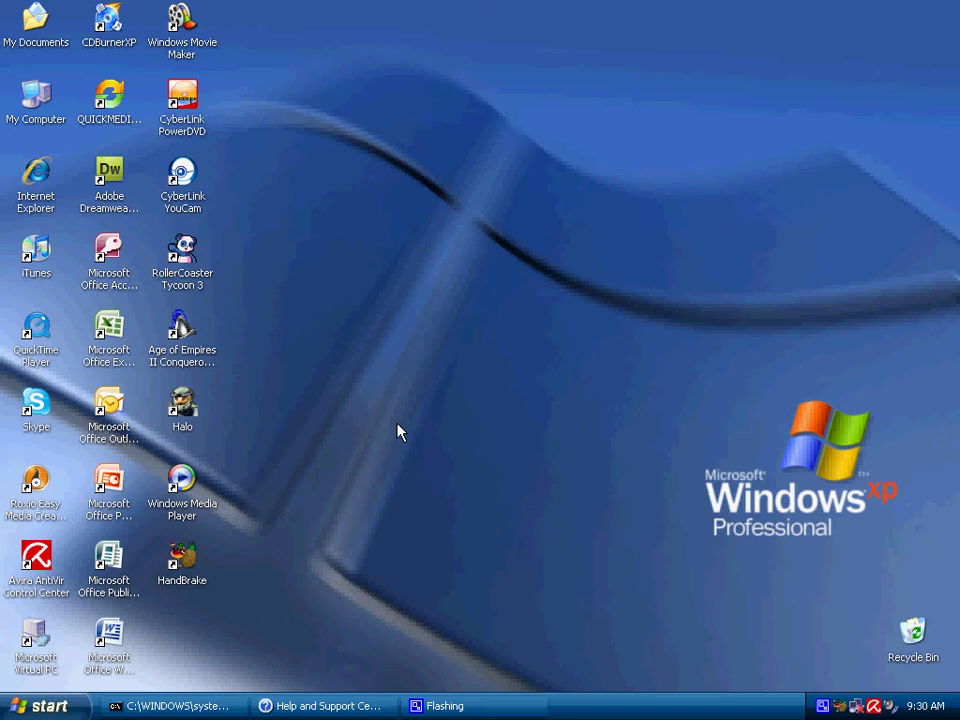
key(super)
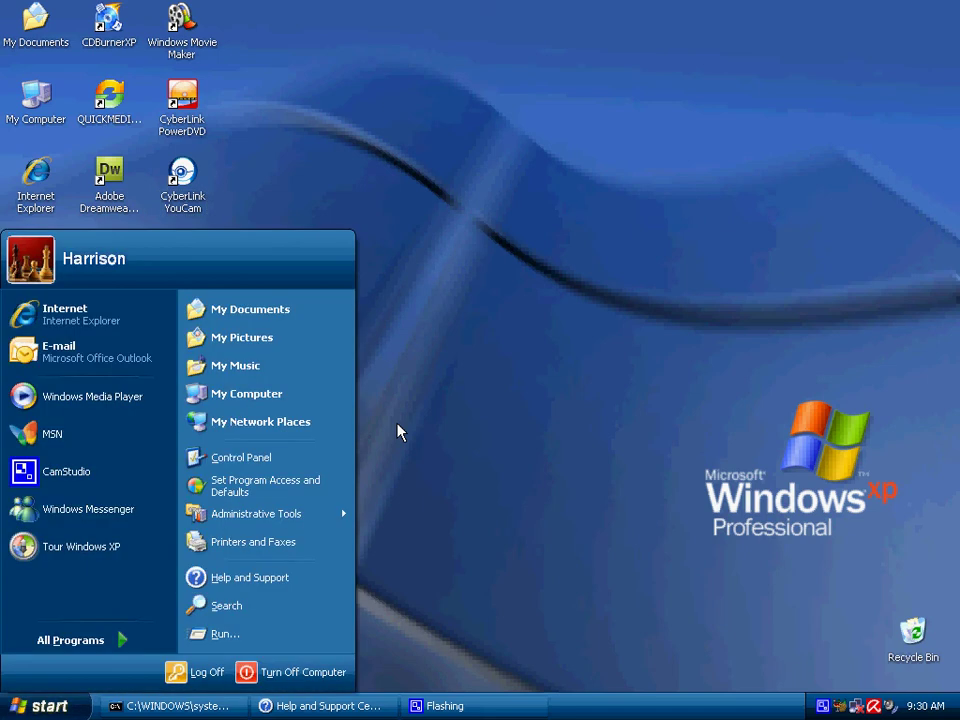
key(super)
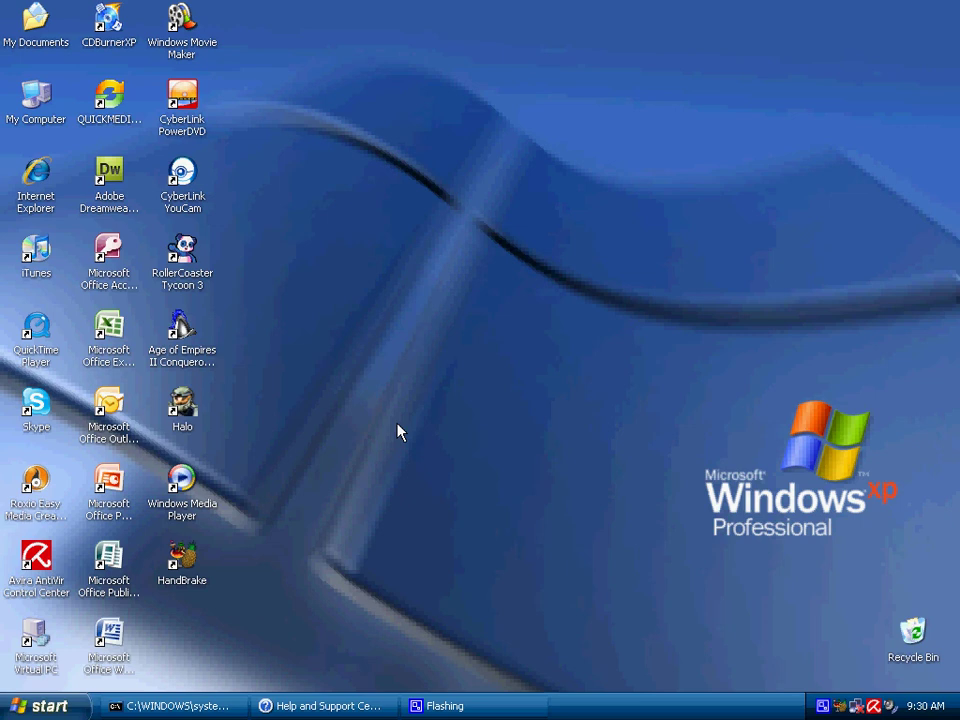
key(super+Pause)
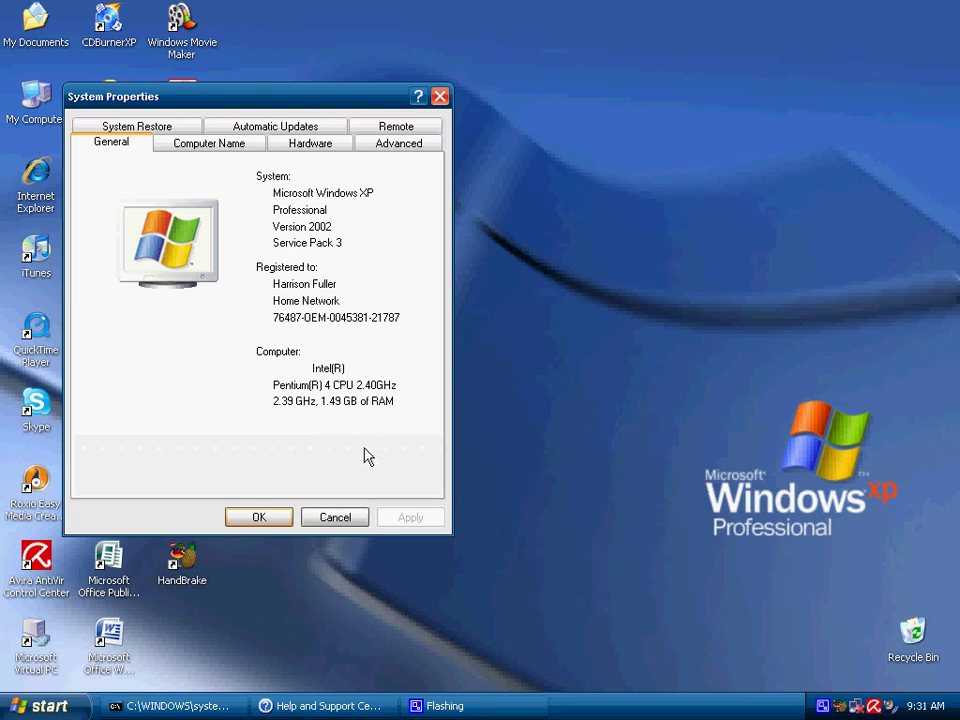
click(243, 524)
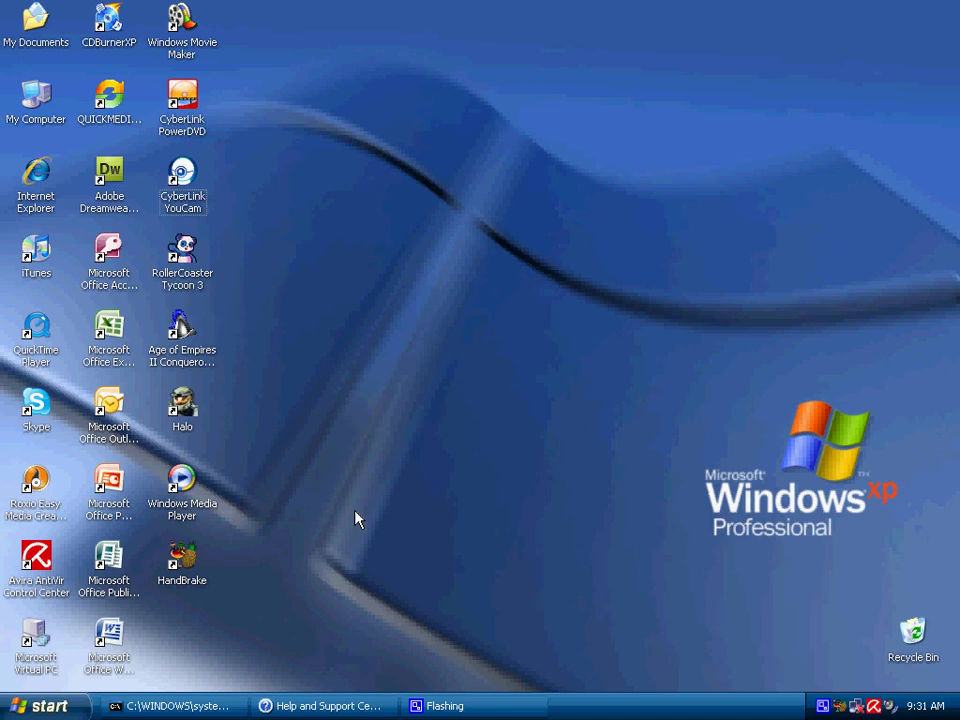
Launch 'control panel' from the Run box after the mistyped 'my ciomputer' fails.
key(super+r)
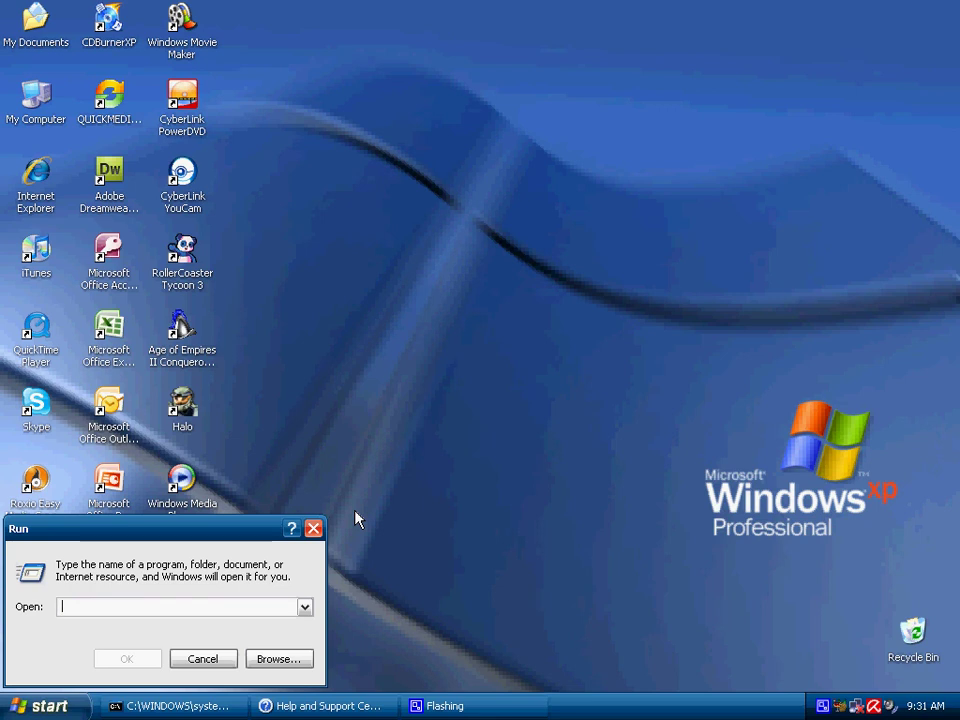
text(my c)
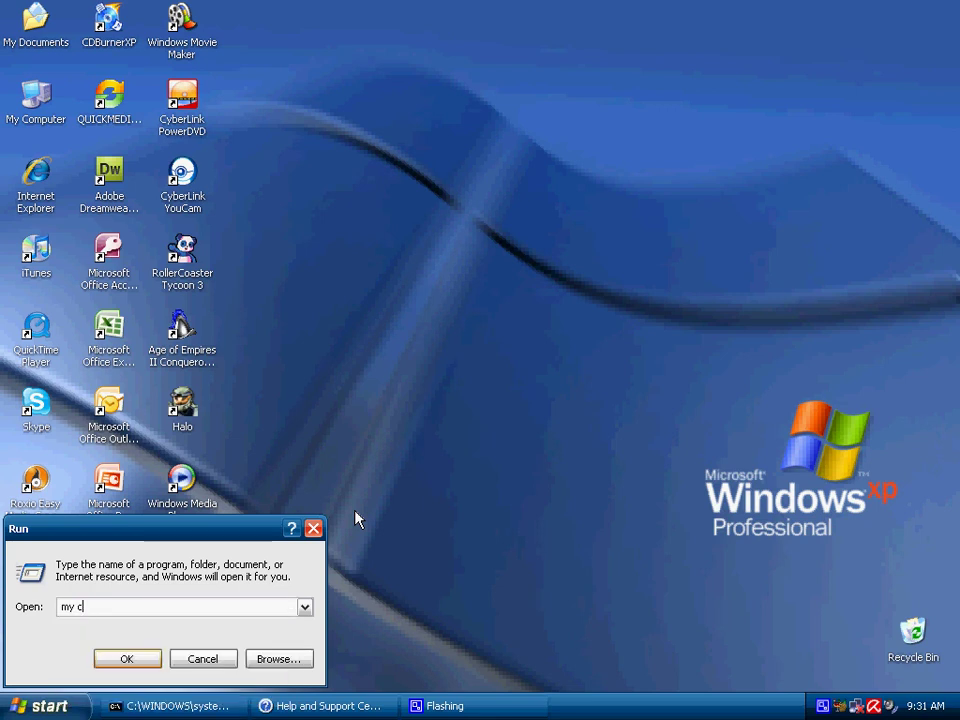
text(iomputer)
key(Return)
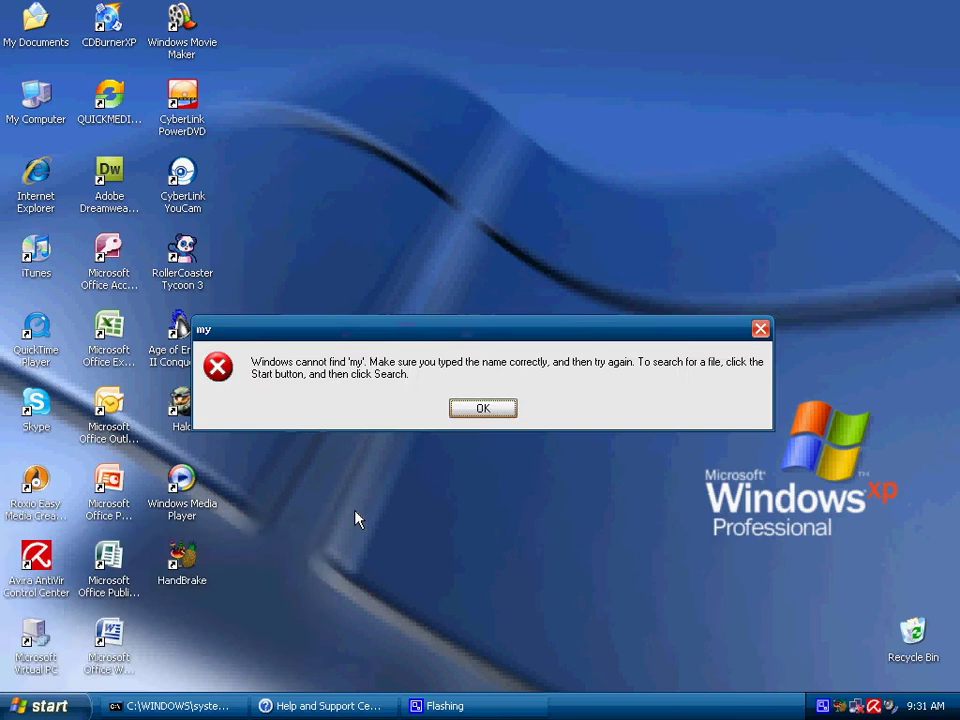
key(Return)
text(con)
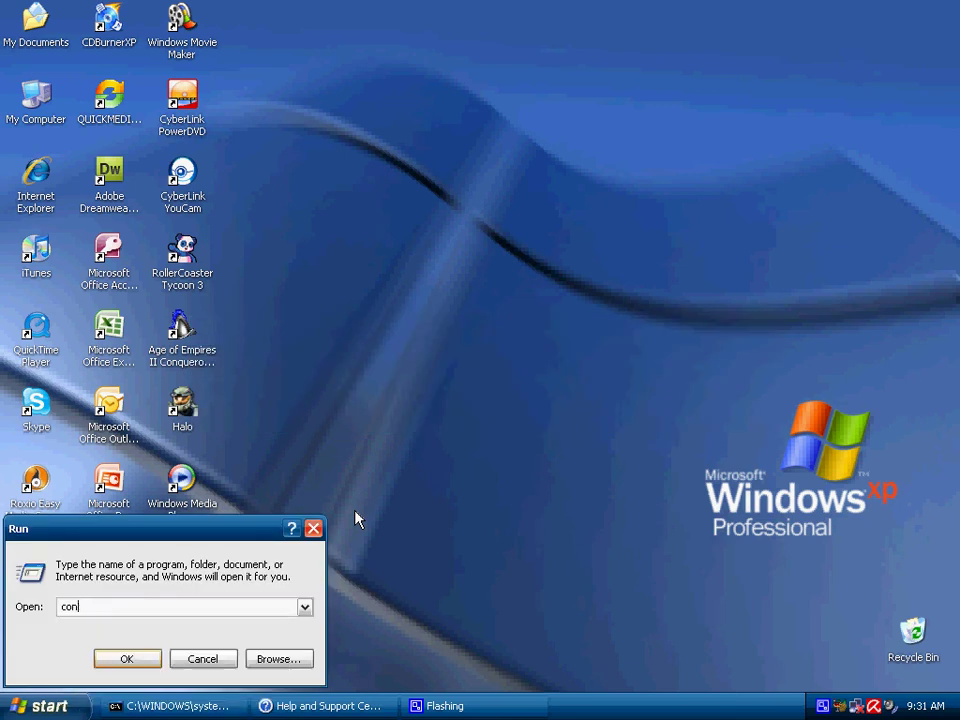
text(trol panel)
key(Return)
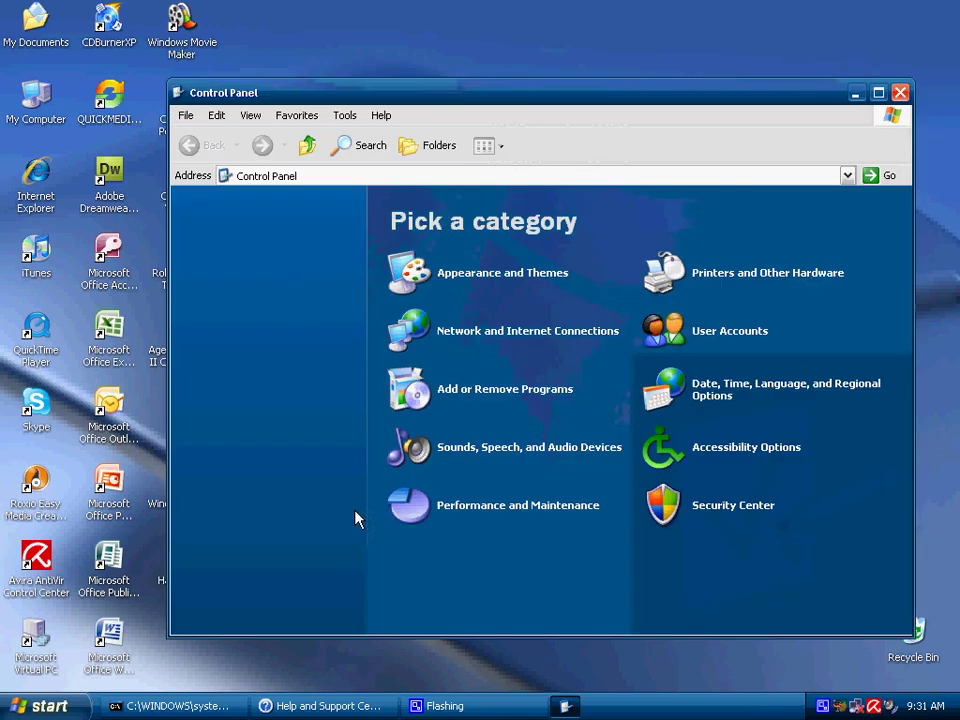
Close the Control Panel window with its Close (X) button.
click(900, 92)
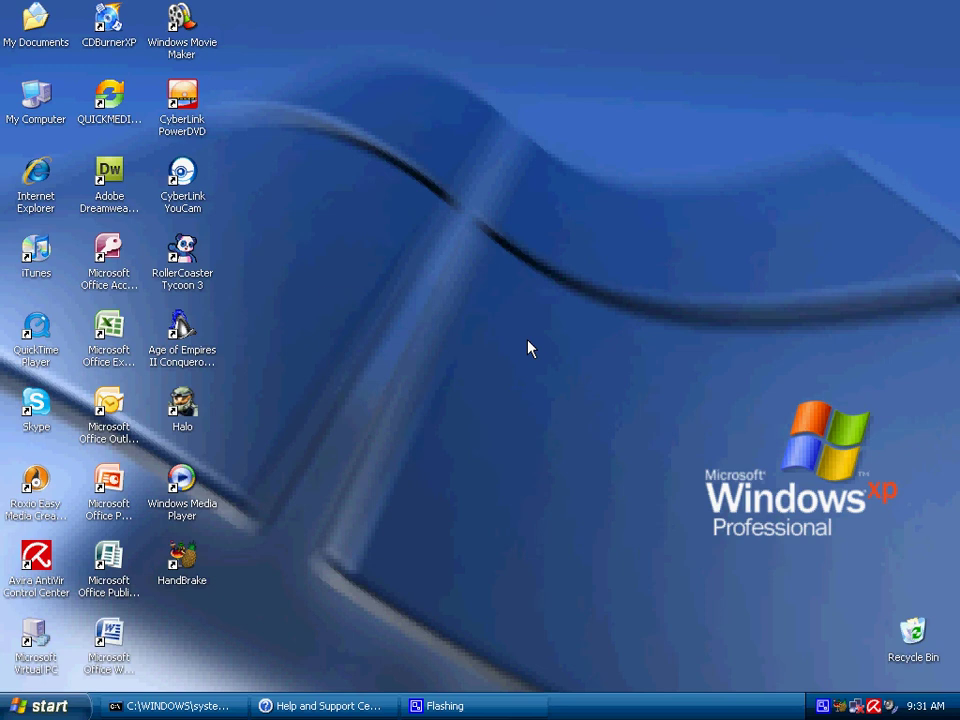
Return to Help and Support Center and scroll through the General keyboard shortcuts list.
key(alt+Tab)
key(alt+Tab)
key(alt+Tab)
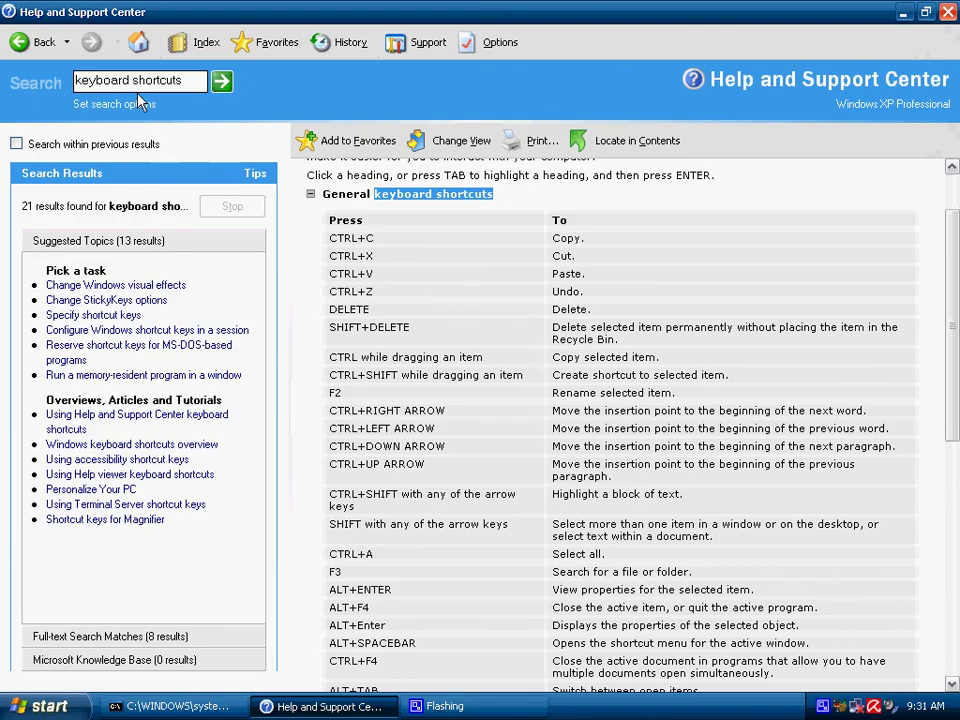
scroll(478, 310, up, 3)
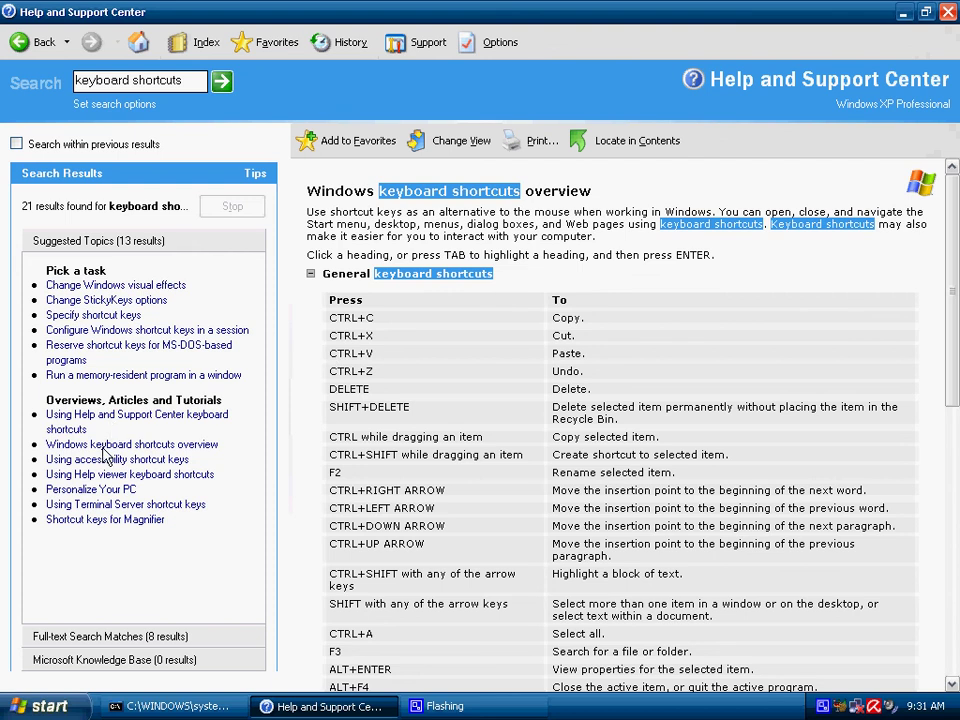
scroll(458, 320, down, 2)
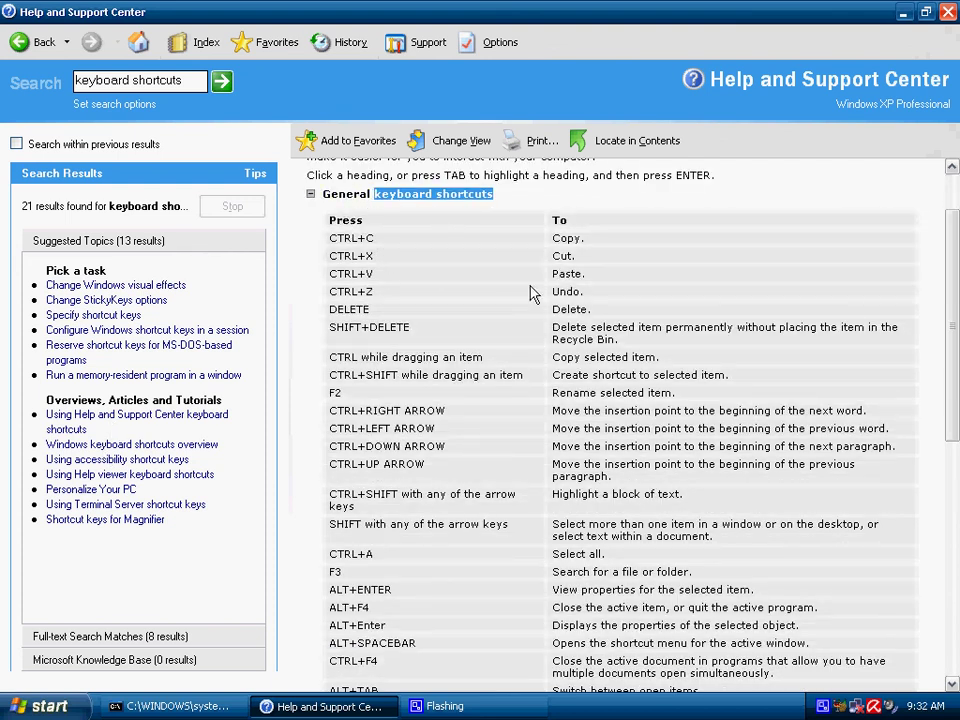
scroll(446, 403, down, 2)
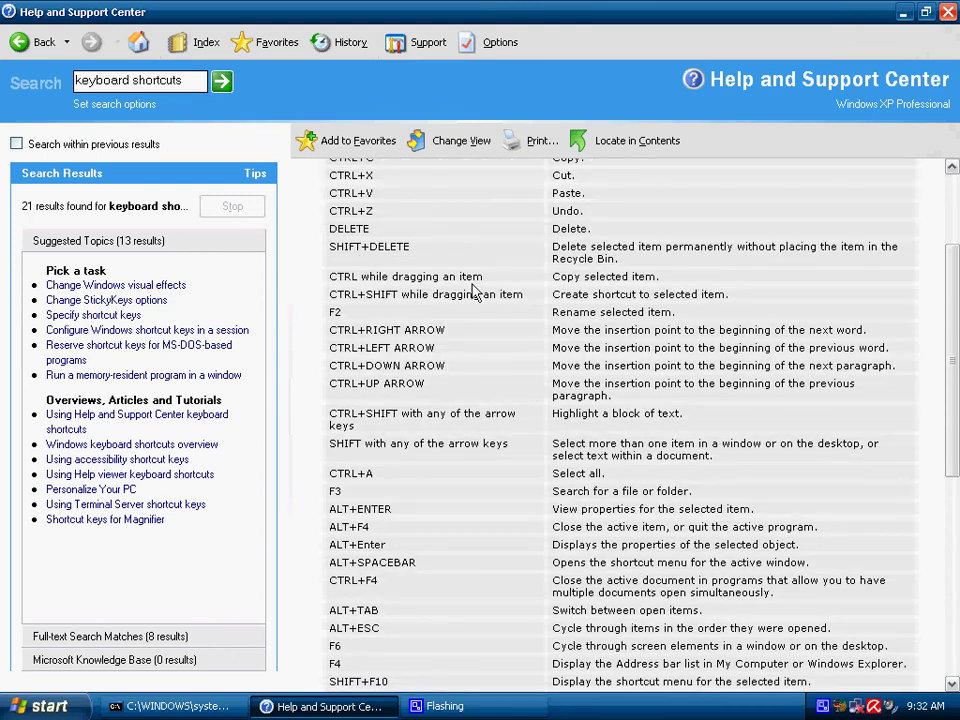
scroll(466, 424, down, 2)
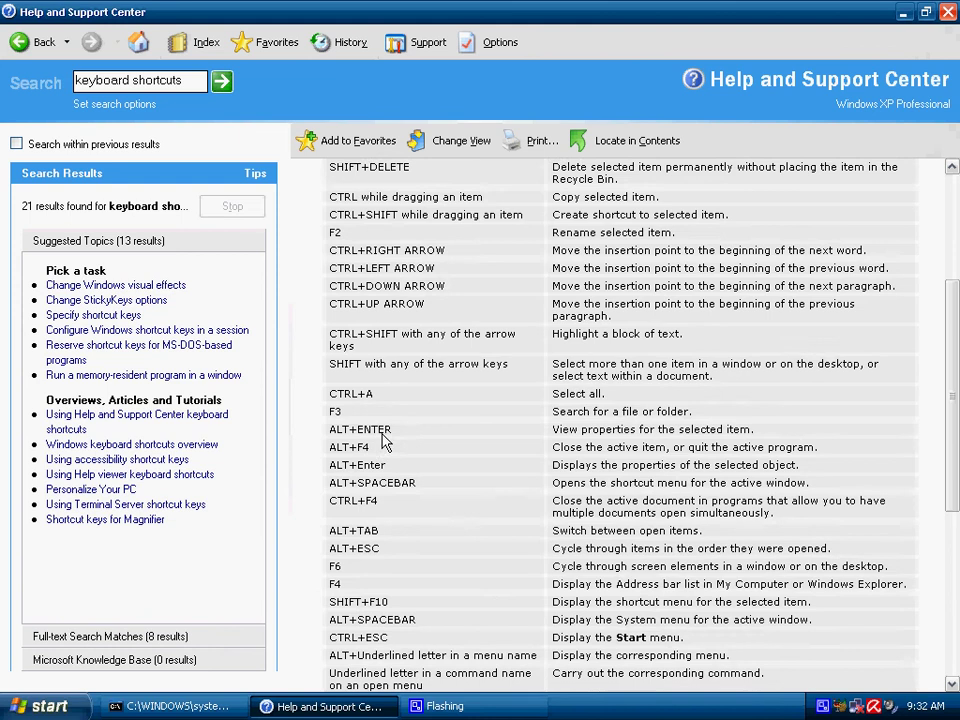
scroll(440, 445, down, 2)
scroll(488, 447, down, 2)
scroll(488, 447, down, 5)
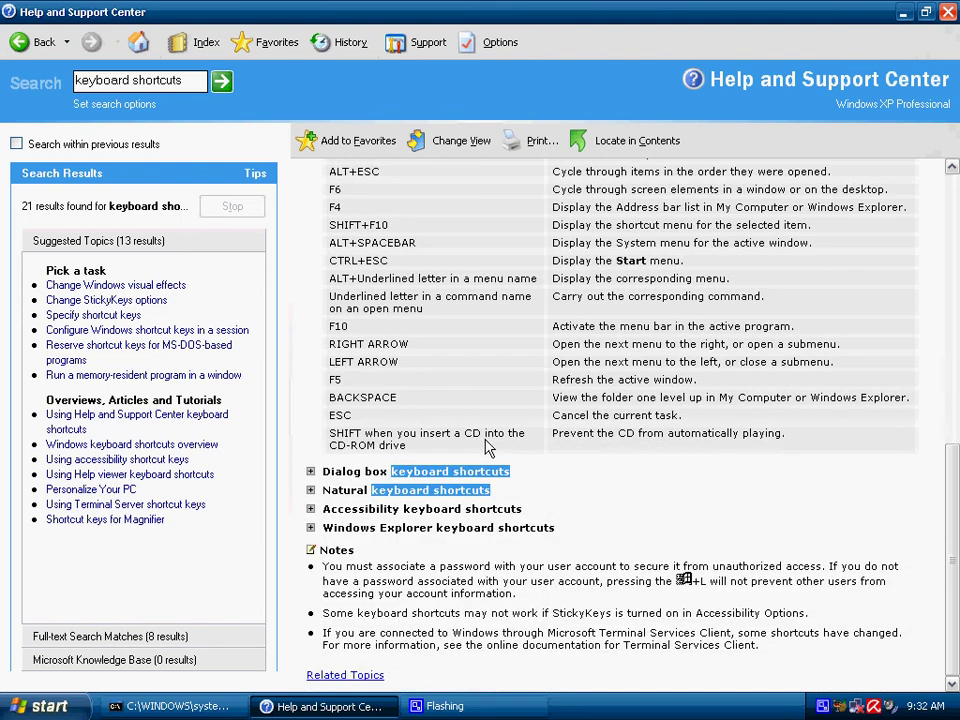
Expand the Dialog box, Natural, Accessibility and Windows Explorer keyboard shortcut sections.
click(384, 474)
scroll(405, 470, down, 2)
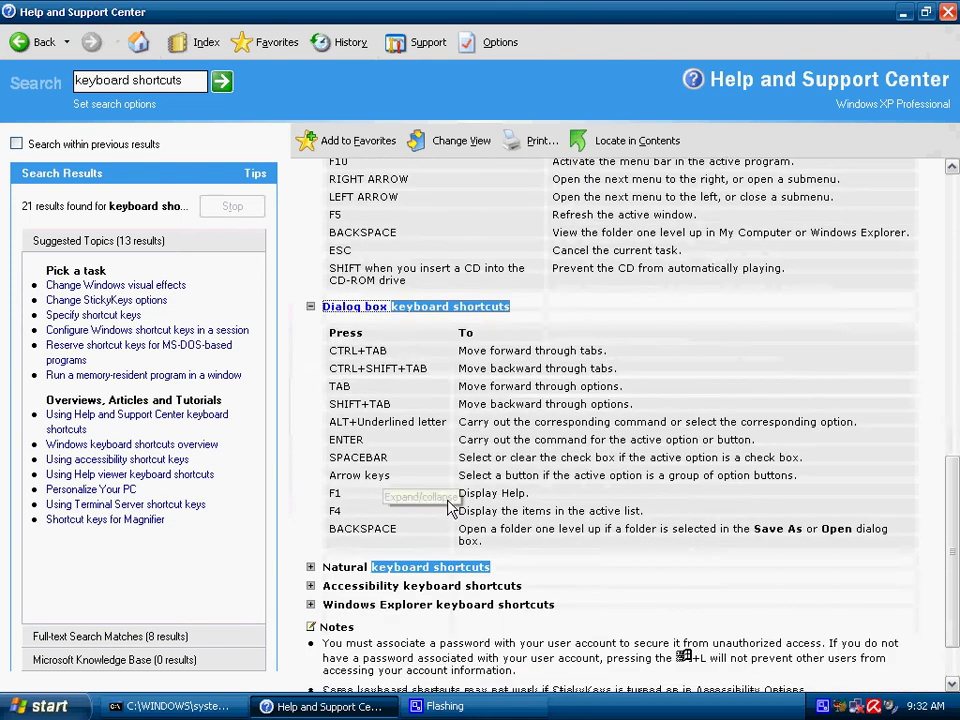
scroll(410, 498, down, 1)
click(349, 493)
scroll(360, 518, down, 3)
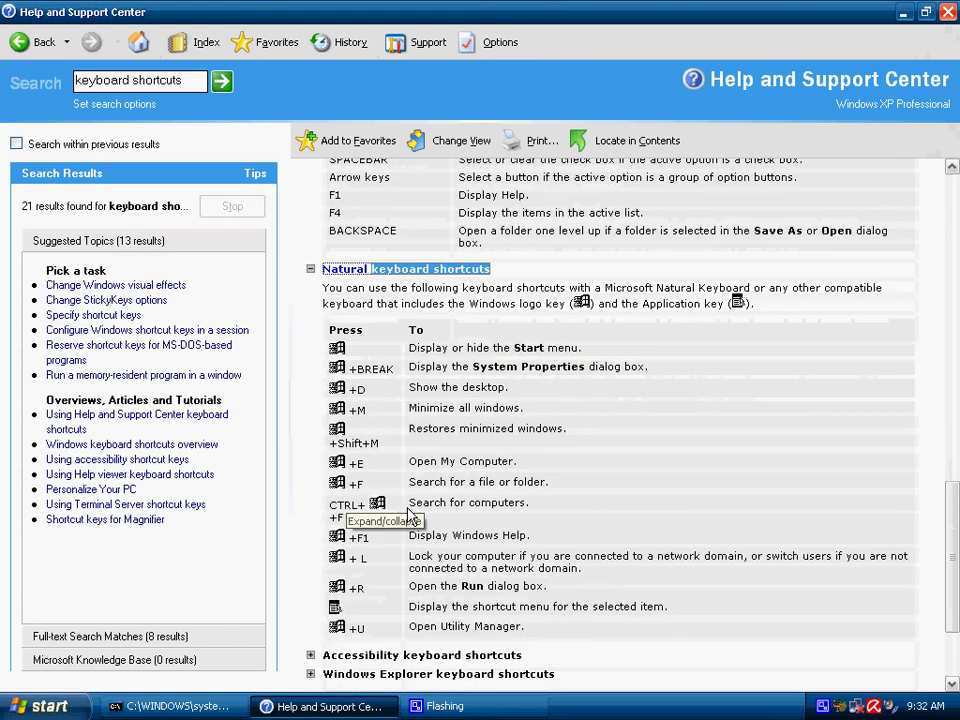
scroll(380, 512, down, 2)
click(335, 509)
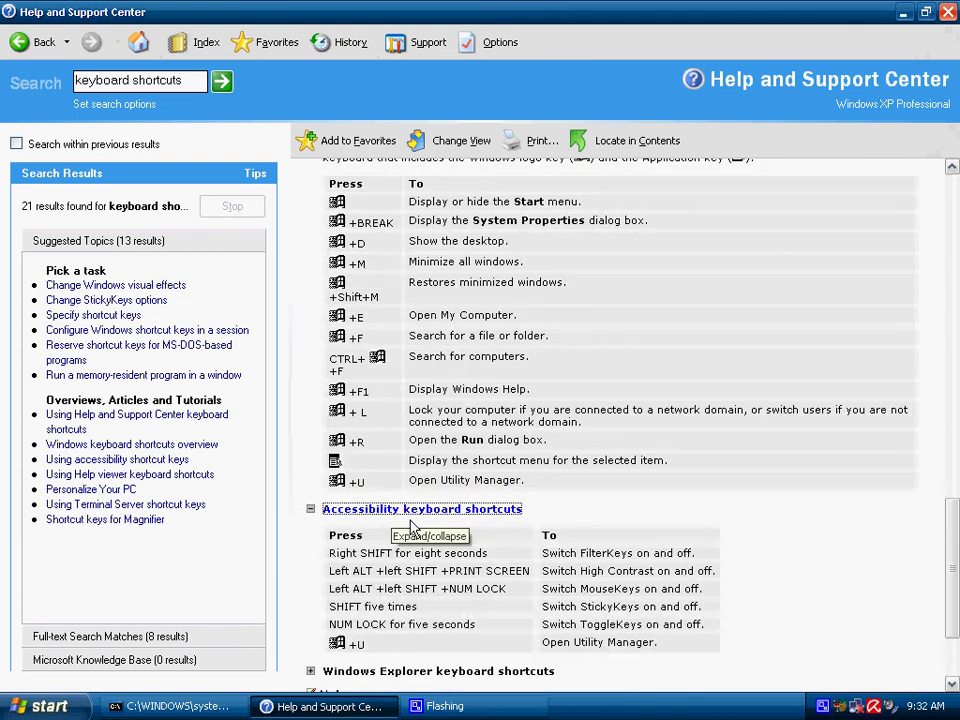
scroll(430, 515, down, 3)
click(452, 528)
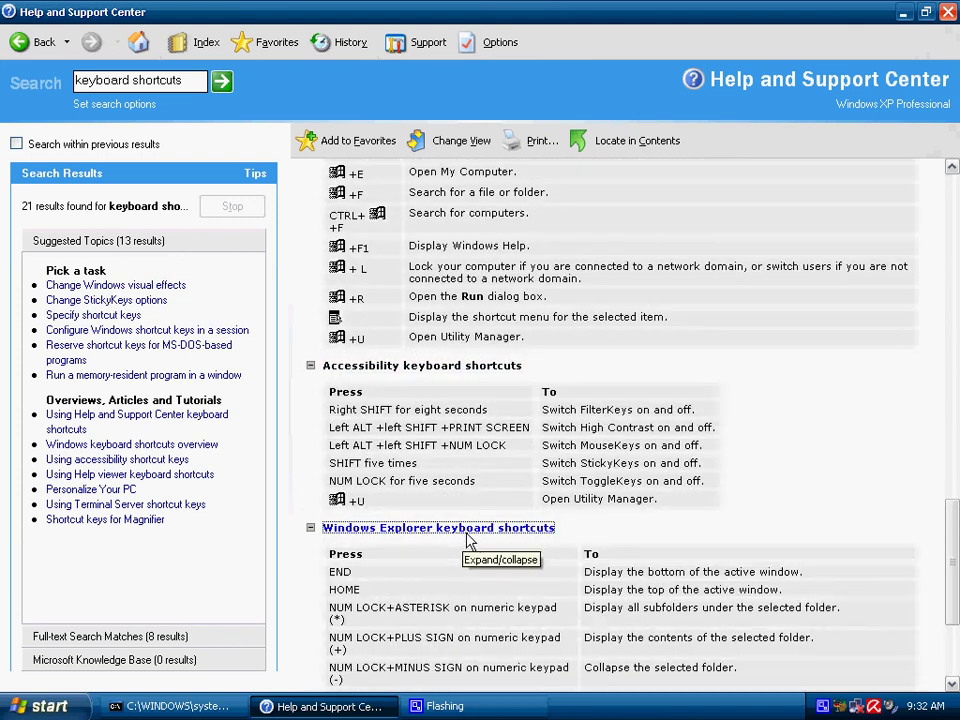
scroll(467, 538, down, 3)
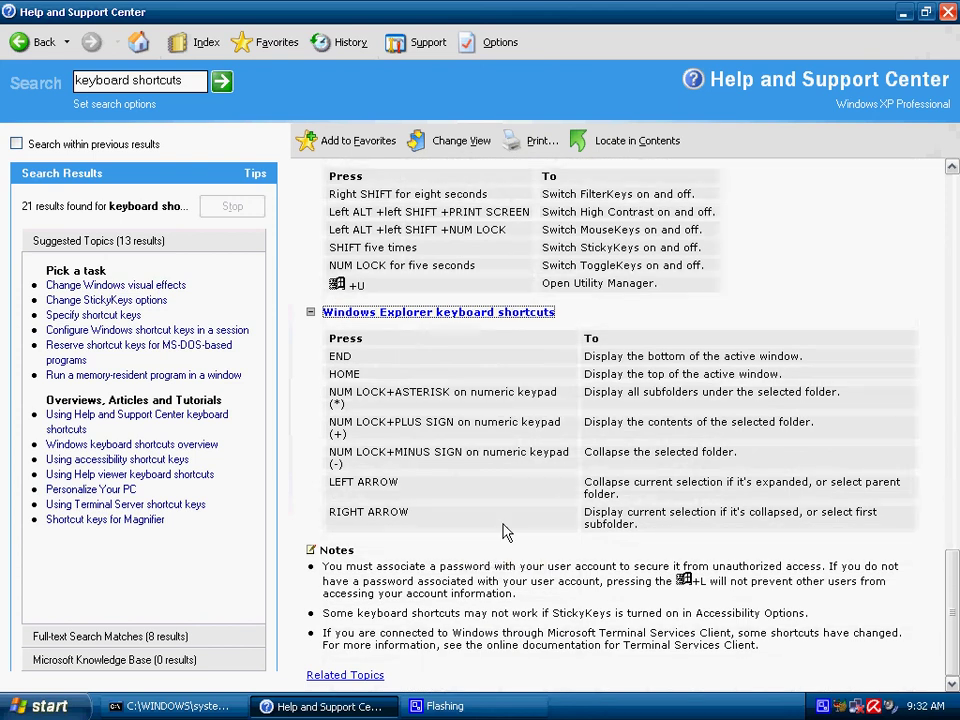